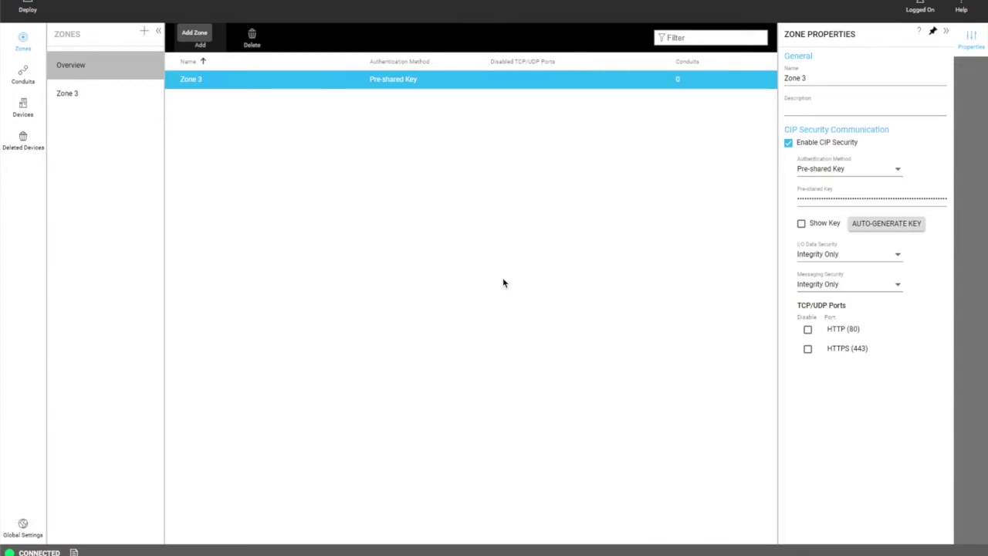
Go from the zone overview to the empty Devices table
left_click(23, 108)
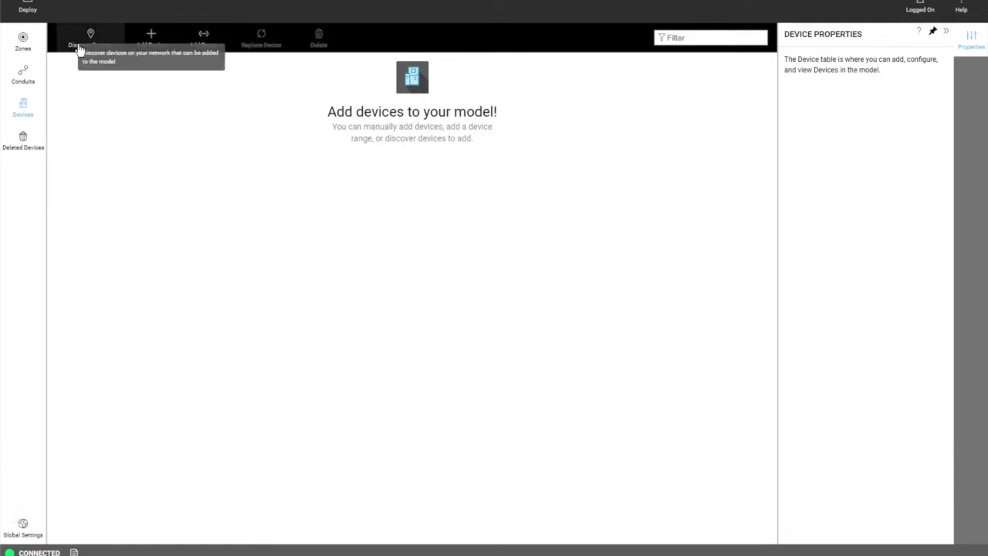
Discover network devices and add the three from 10.76.36.35 through 10.76.36.47
left_click(79, 50)
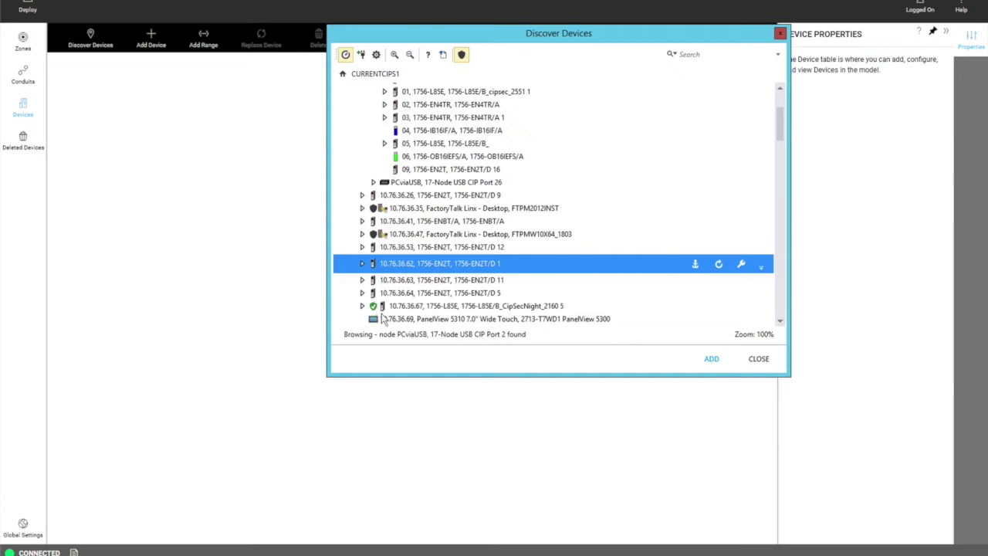
left_click(429, 210)
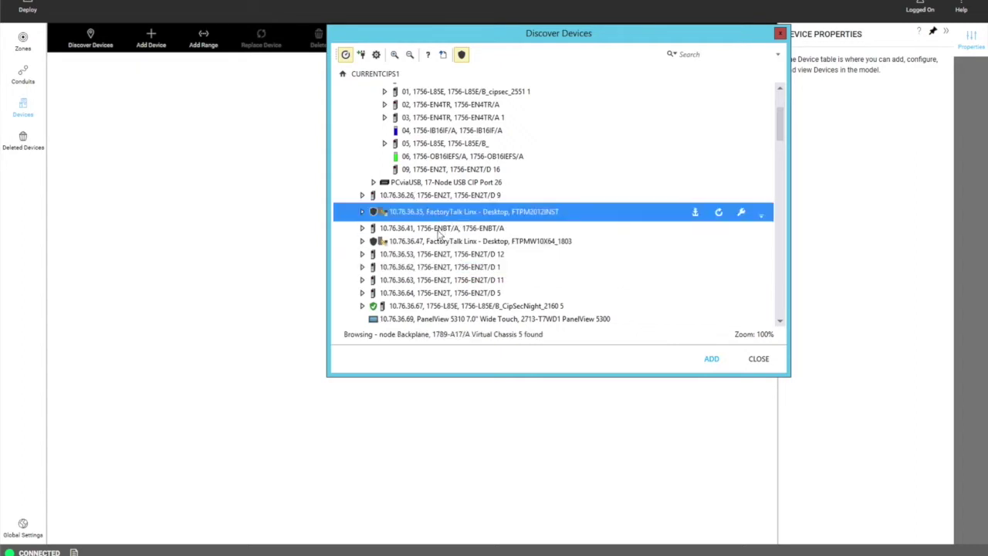
left_click(436, 241, "shift")
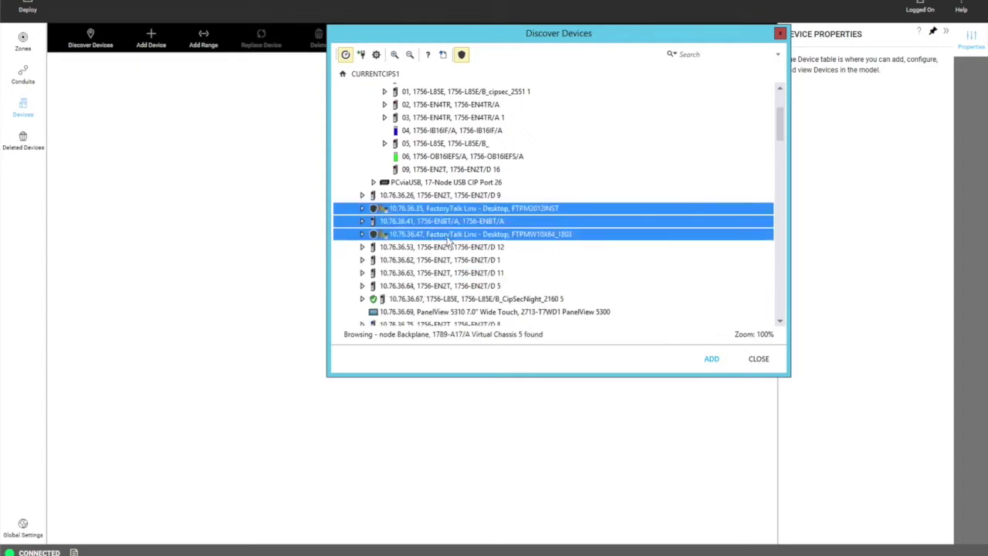
left_click(712, 362)
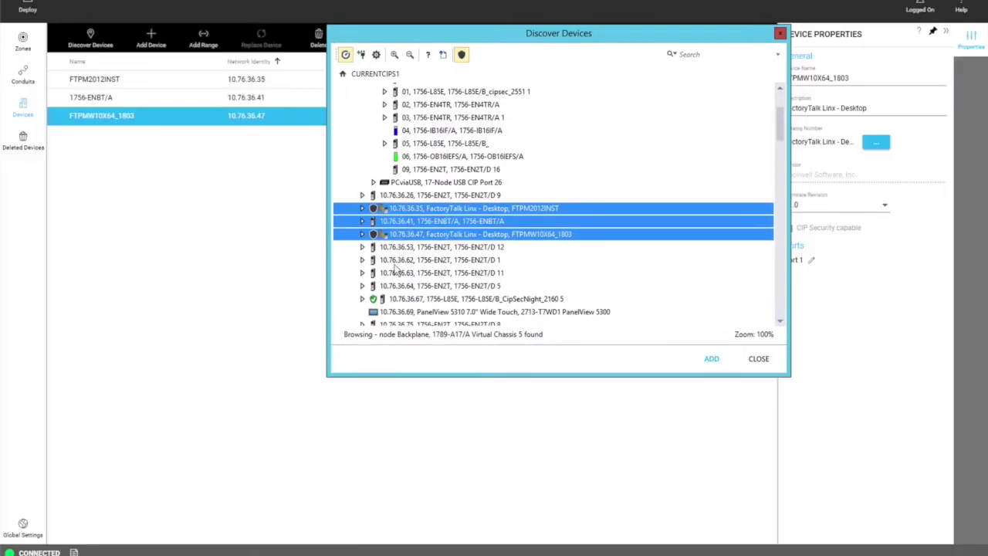
Add the three 1756-EN2T modules, 10.76.36.62 through 10.76.36.64, from discovery
left_click(387, 248)
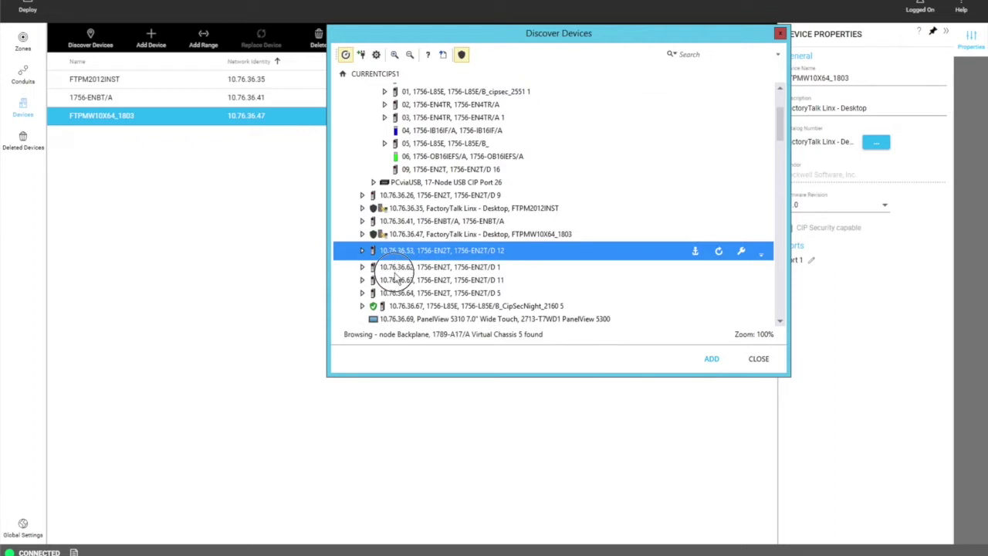
left_click(395, 268)
left_click(398, 293, "shift")
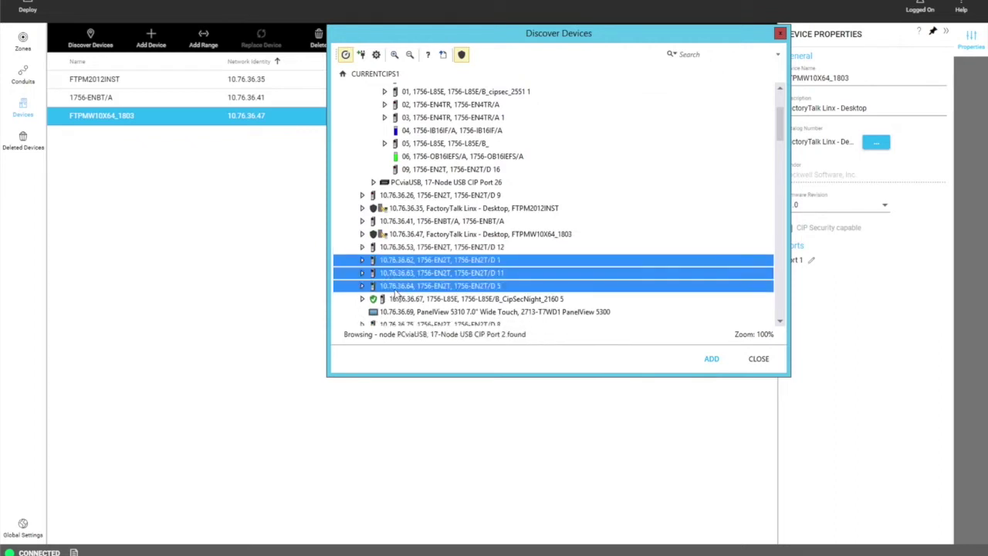
left_click(709, 363)
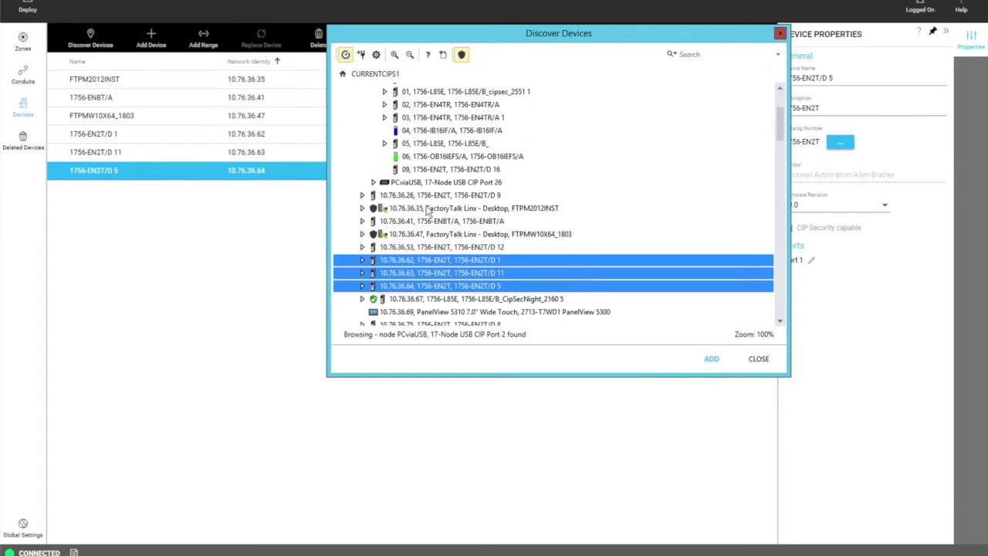
Add the CipSecNight controller at 10.76.36.67 and close the discovery window
scroll(427, 213, "up", 3)
scroll(426, 212, "down", 5)
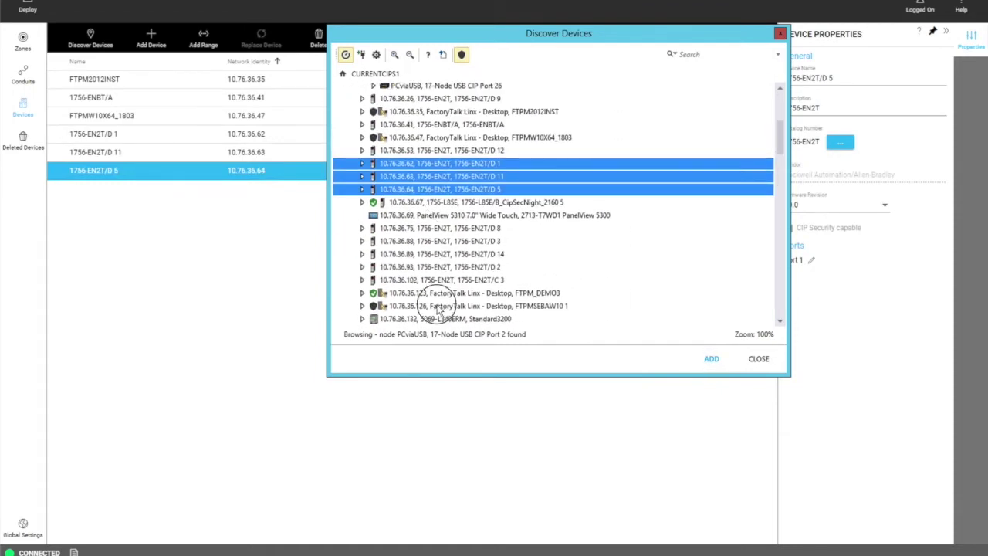
left_click(438, 305)
left_click(451, 206)
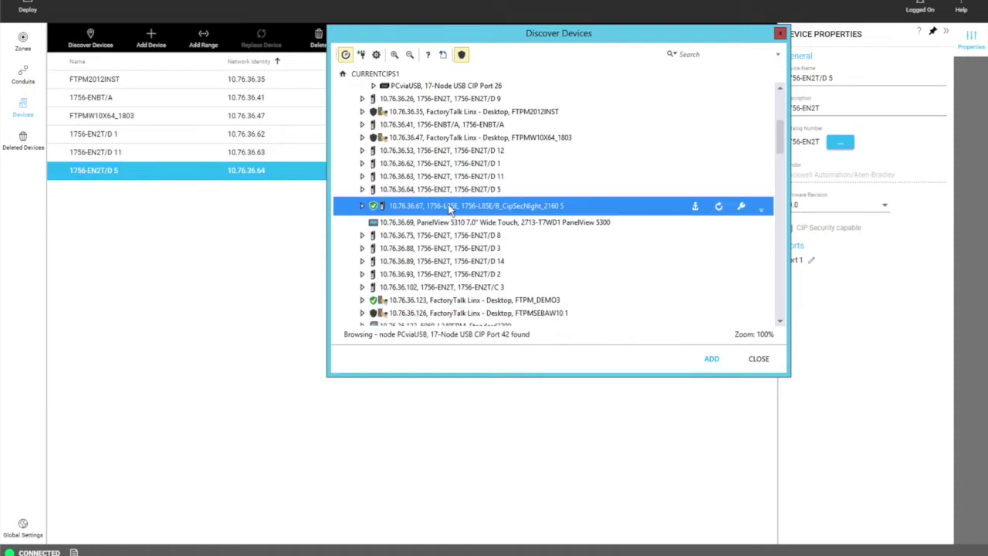
left_click(713, 359)
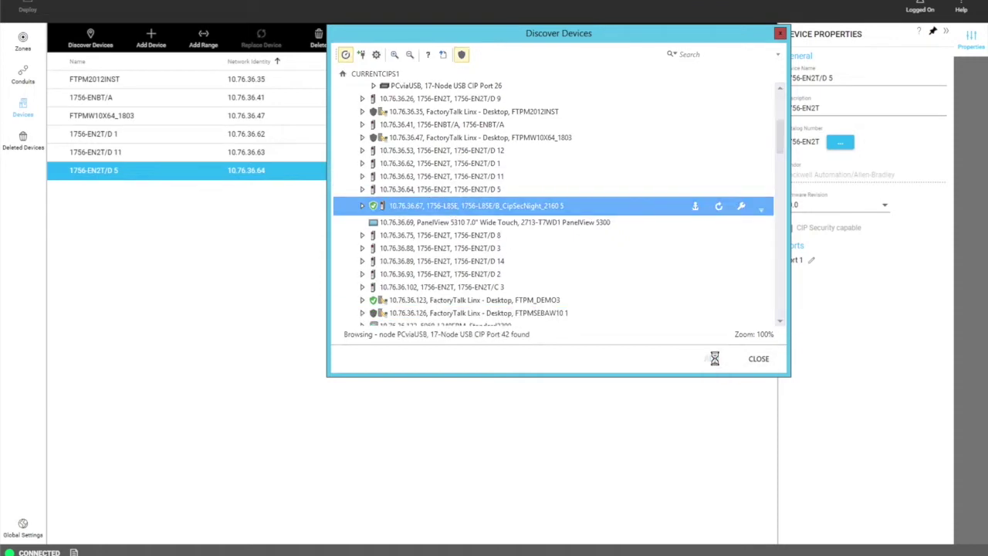
left_click(758, 363)
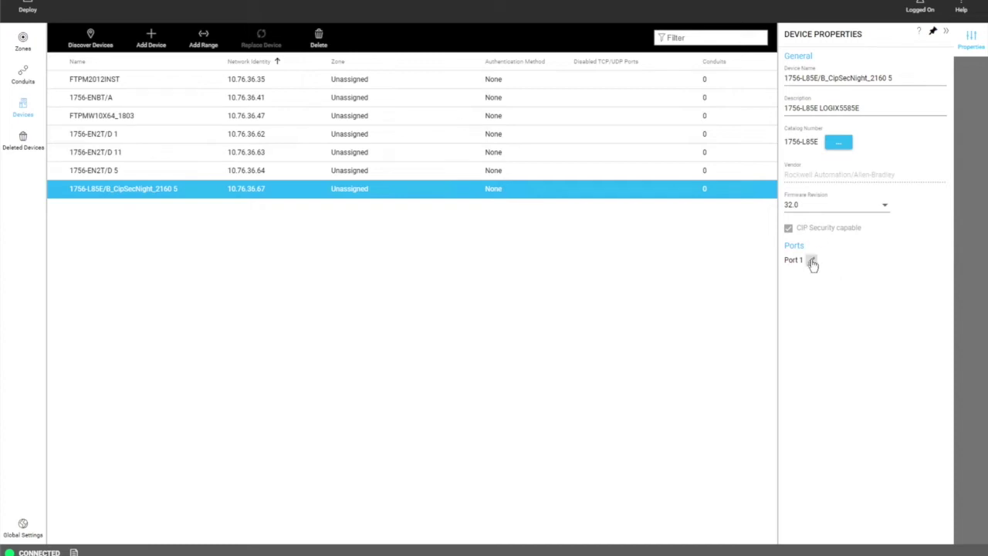
Set the CipSecNight controller's Port 1 zone to Zone 3 and return to Devices
left_click(812, 263)
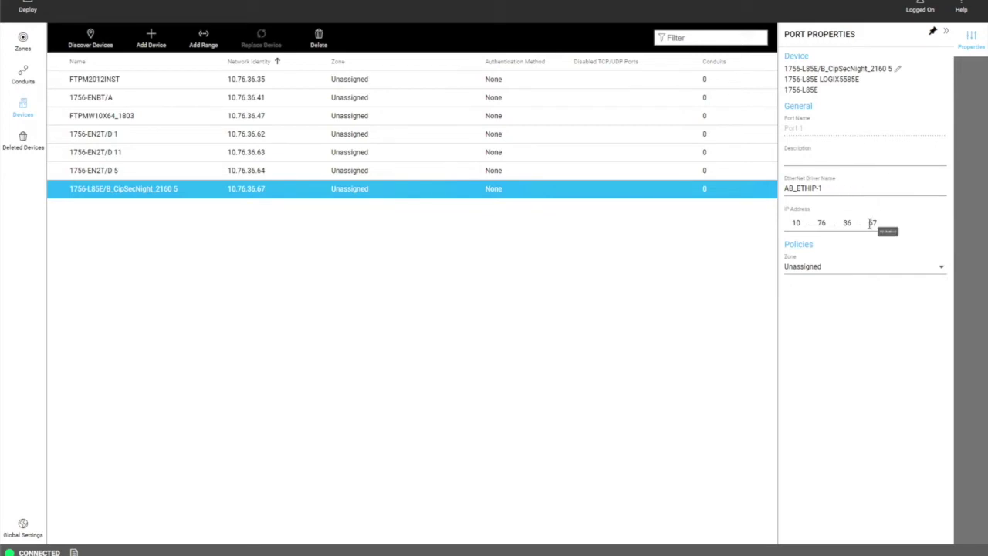
left_click(815, 269)
left_click(811, 287)
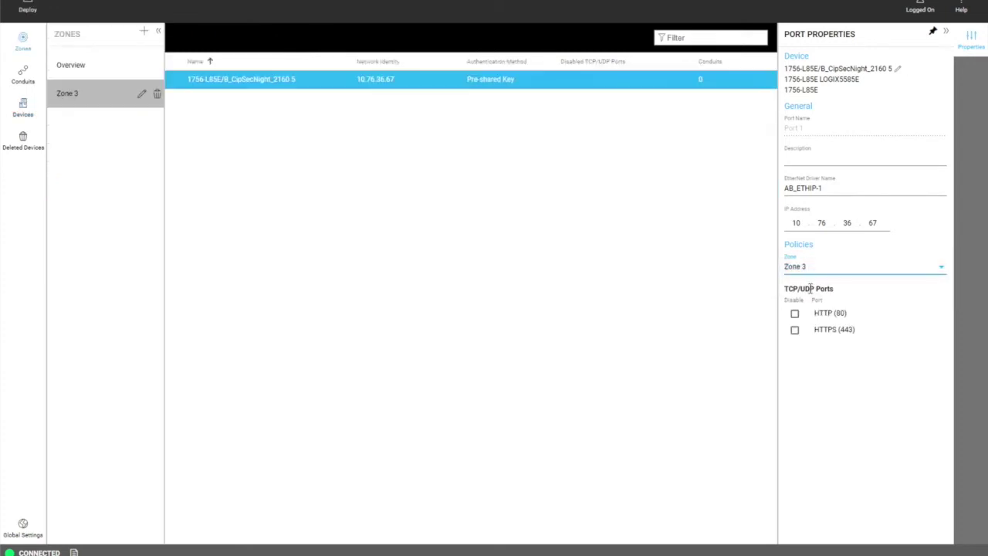
left_click(23, 110)
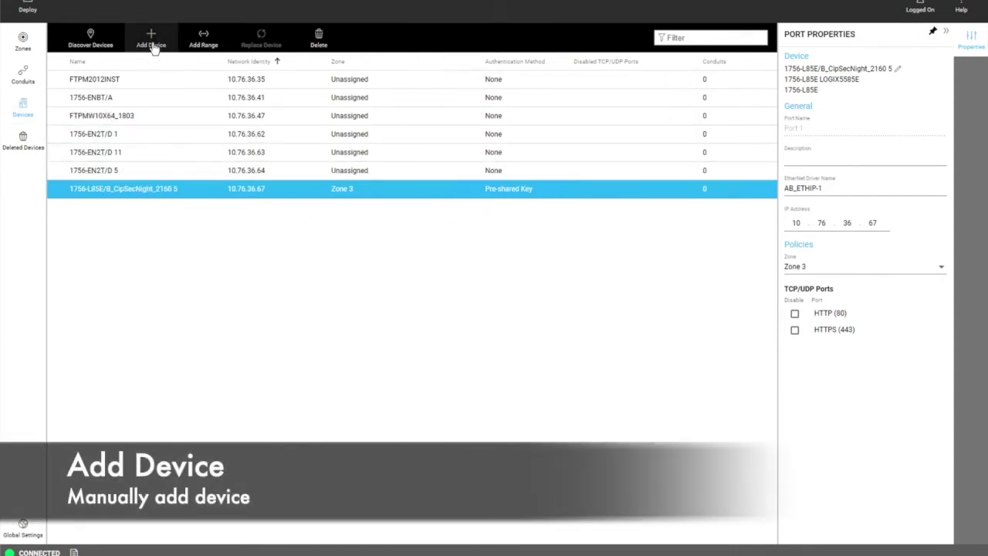
Manually add a 1756-L85E controller from the catalog, filtering by 'l85'
left_click(152, 43)
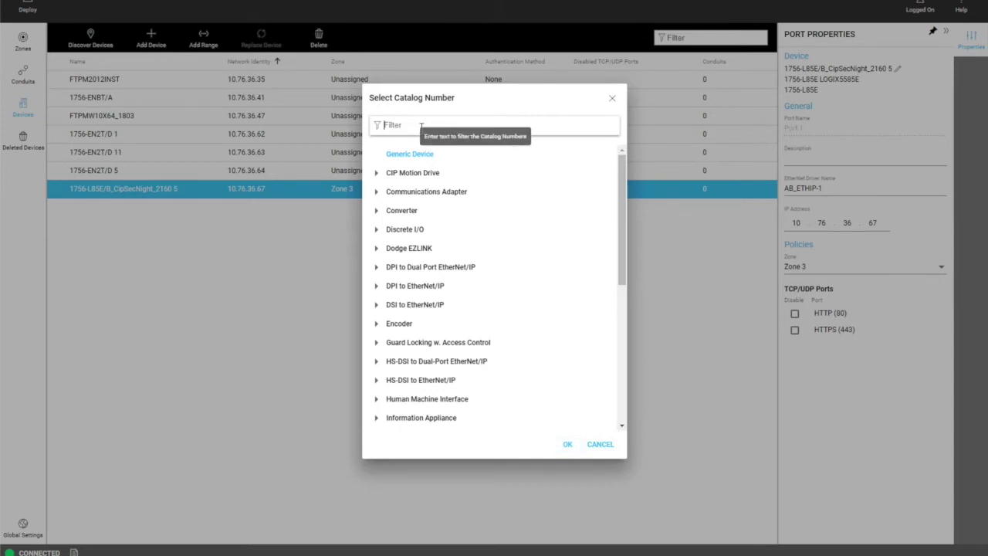
type("1756")
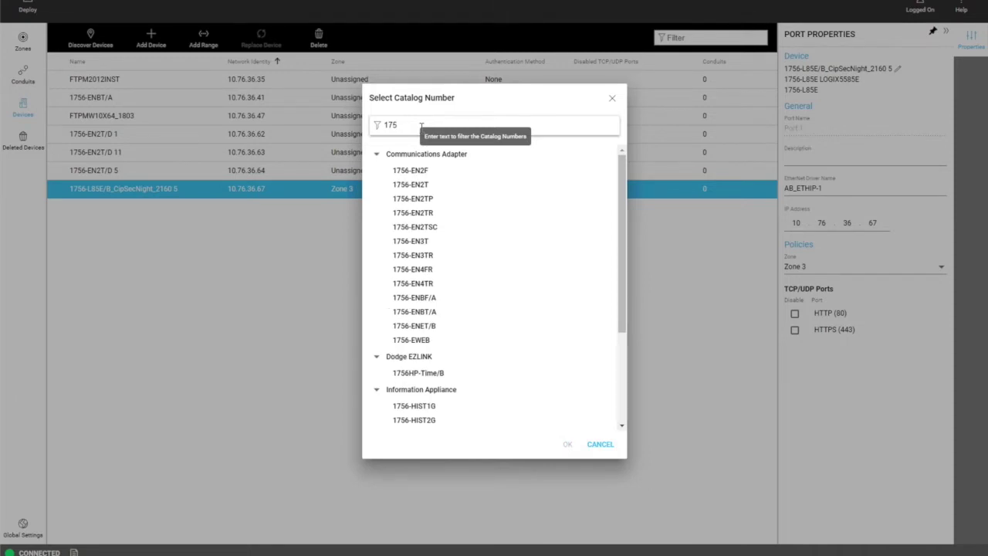
key("BackSpace")
key("BackSpace")
key("BackSpace")
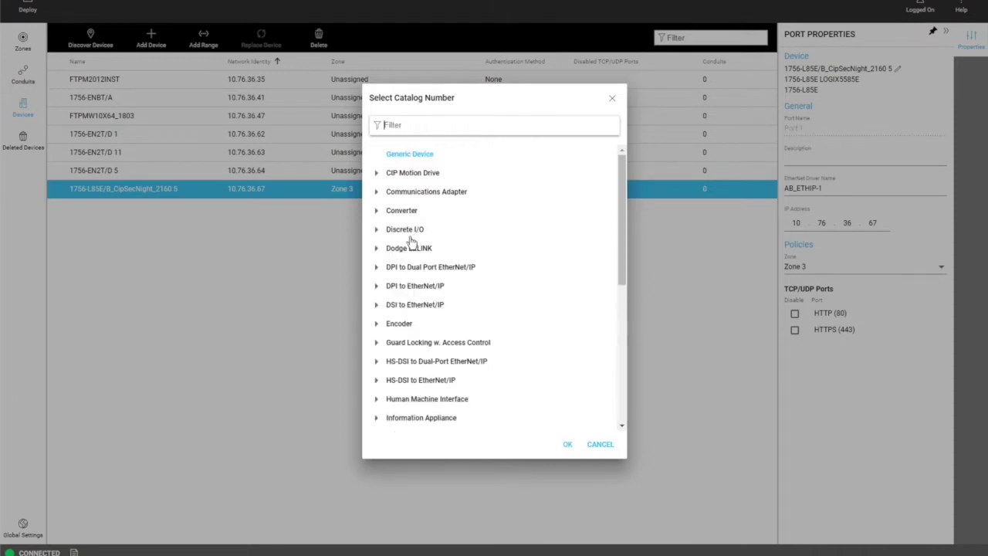
left_click(376, 193)
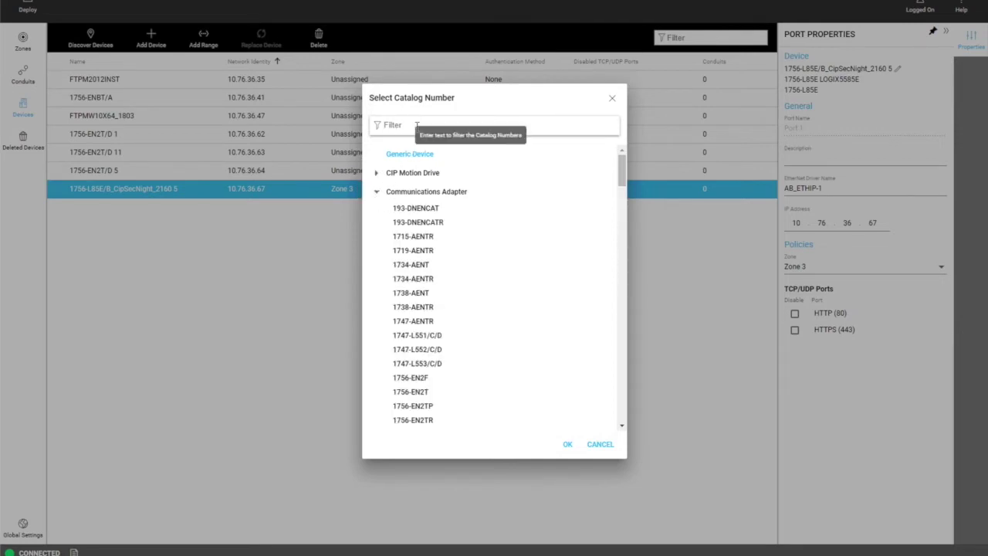
type("l85")
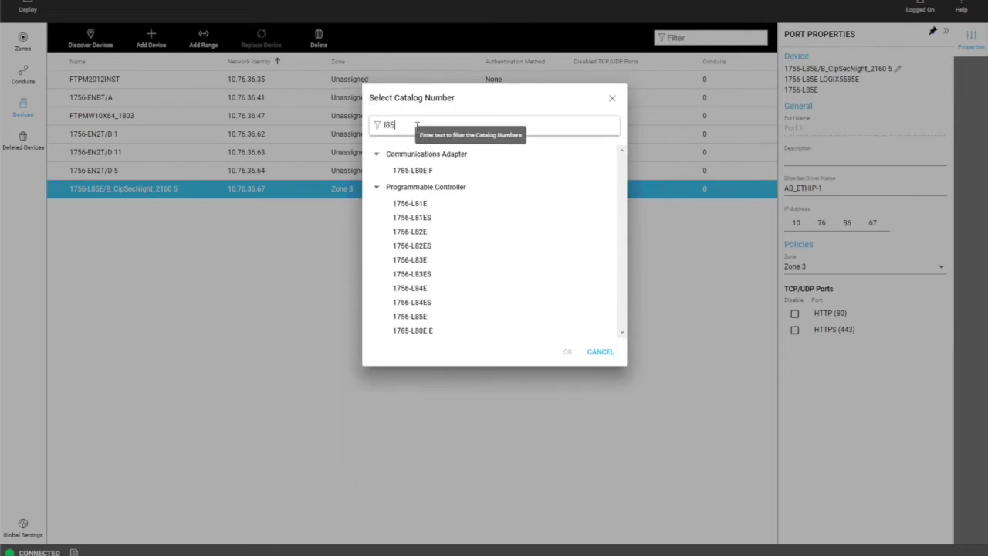
left_click(417, 173)
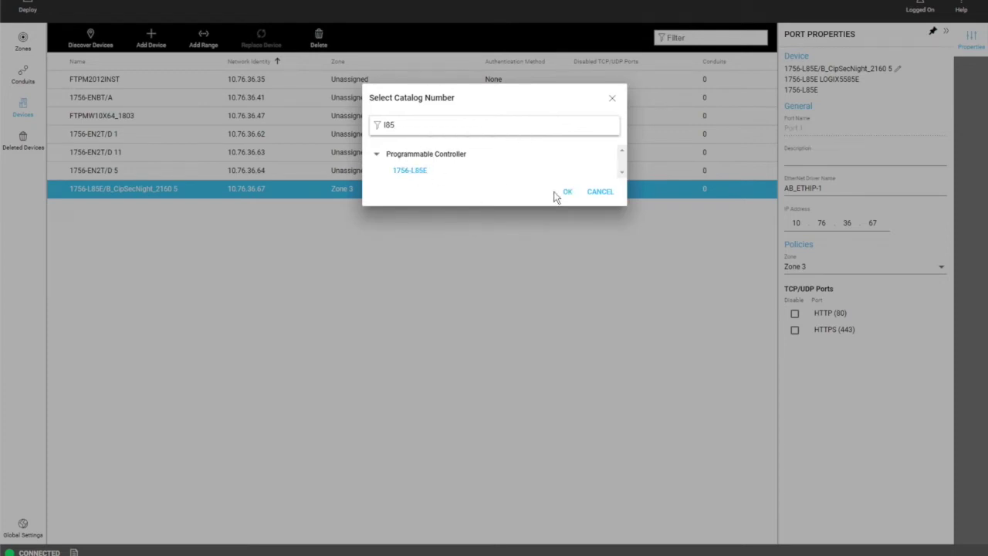
left_click(567, 192)
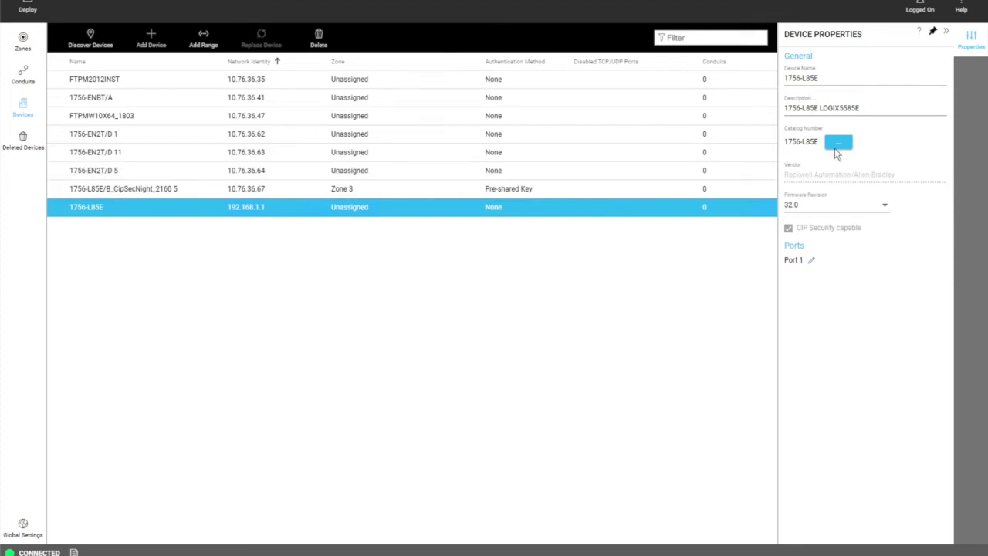
Assign the new 1756-L85E at 192.168.1.1 to Zone 3 and return to Devices
left_click(811, 260)
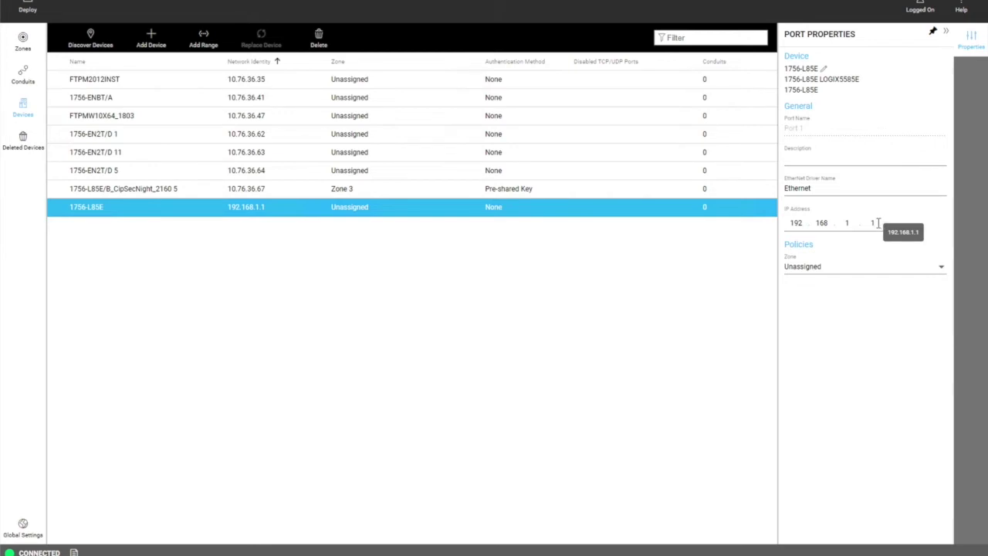
left_click(833, 271)
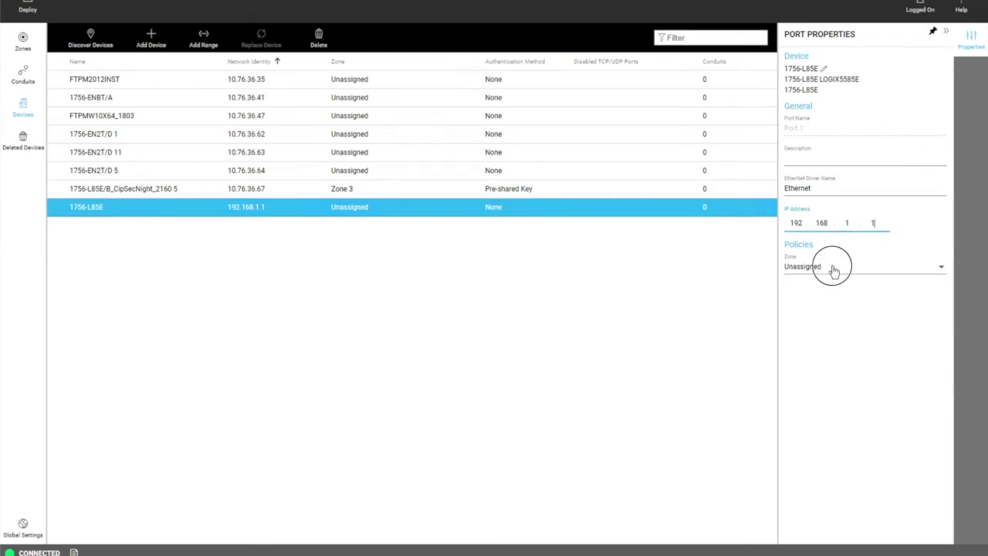
left_click(815, 288)
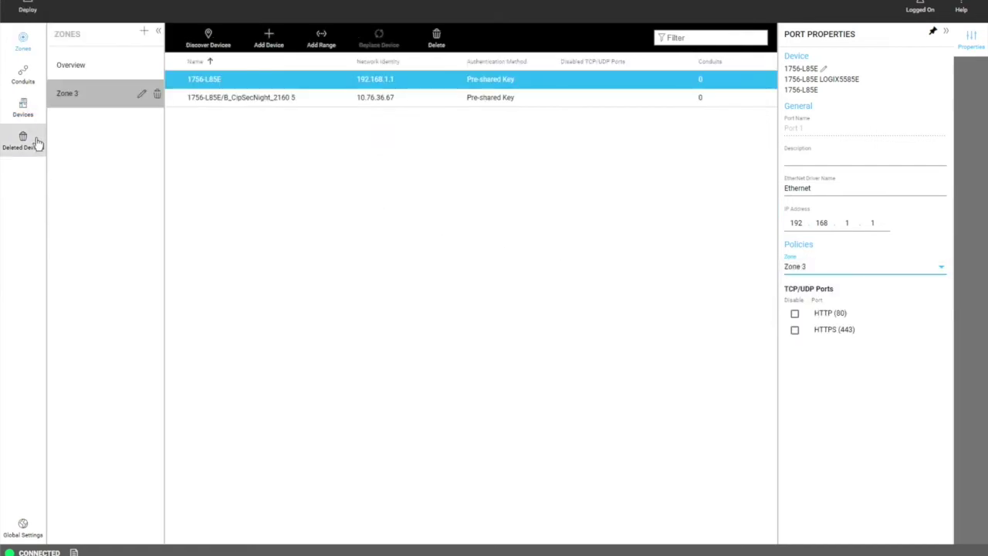
left_click(23, 108)
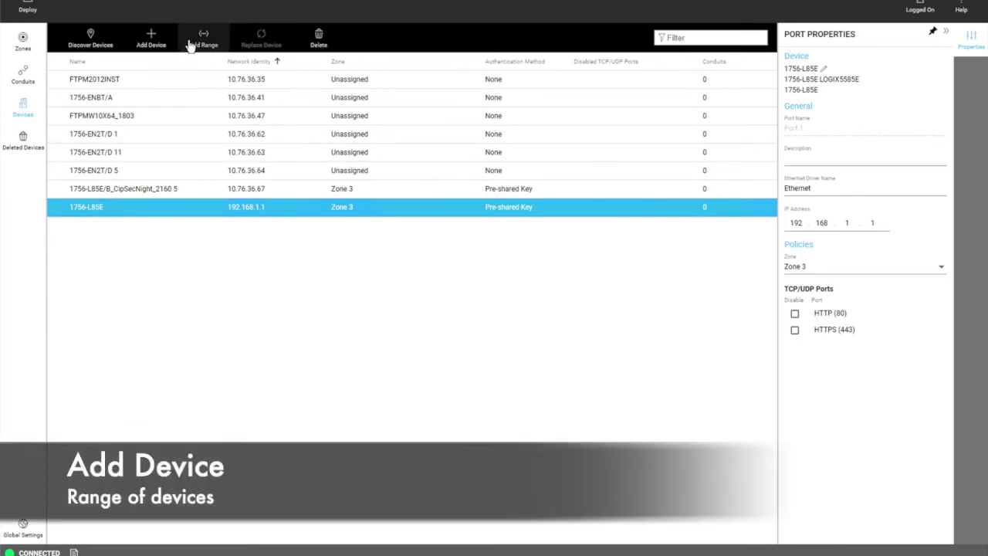
Add Range 1 (192.168.1.2–192.168.1.3), reverting a conflicting 192.168.1.1 start address
left_click(197, 42)
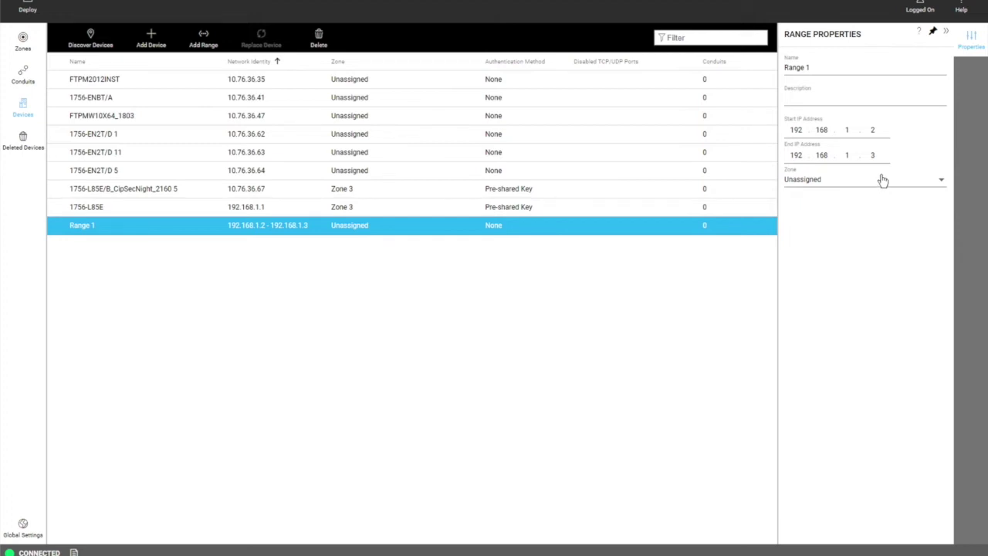
left_click(875, 130)
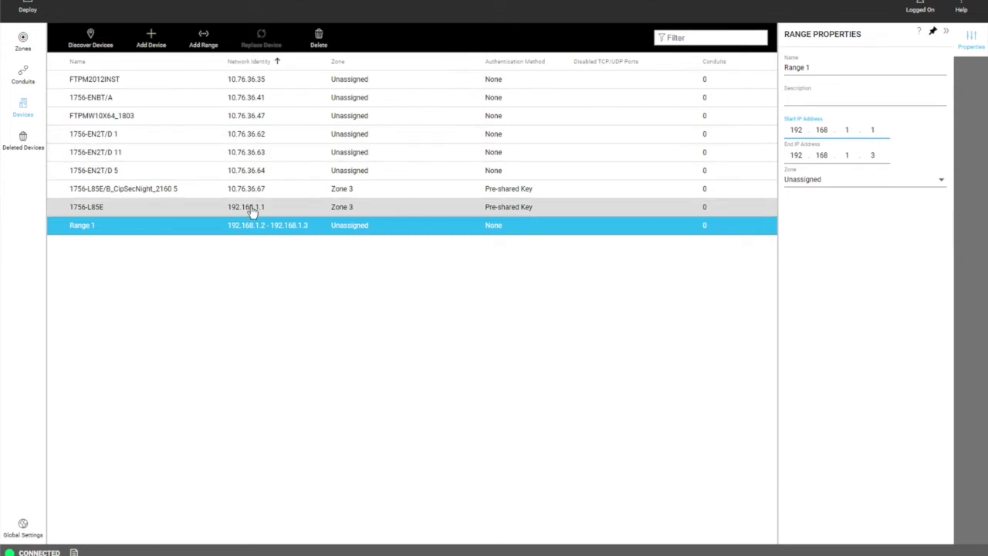
type("1")
left_click(882, 154)
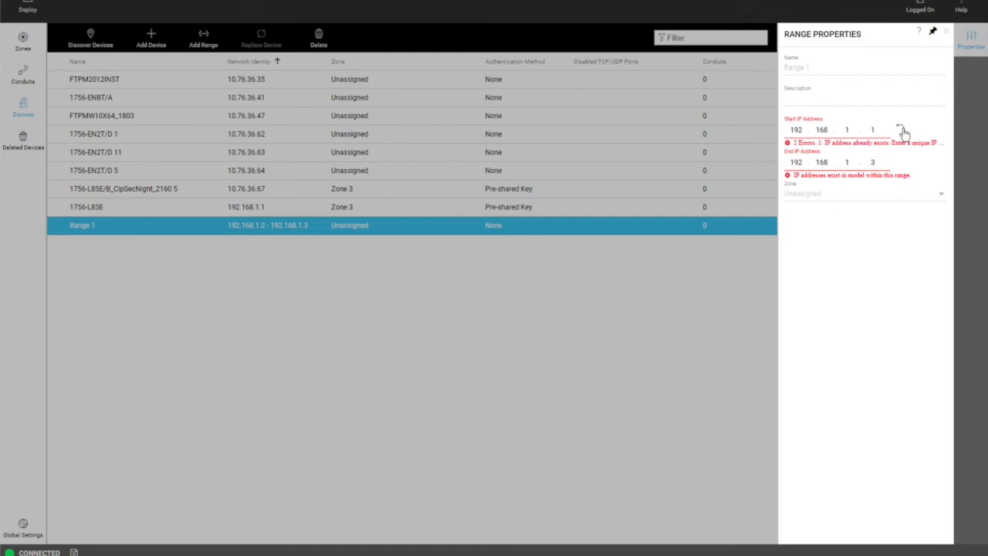
left_click(900, 130)
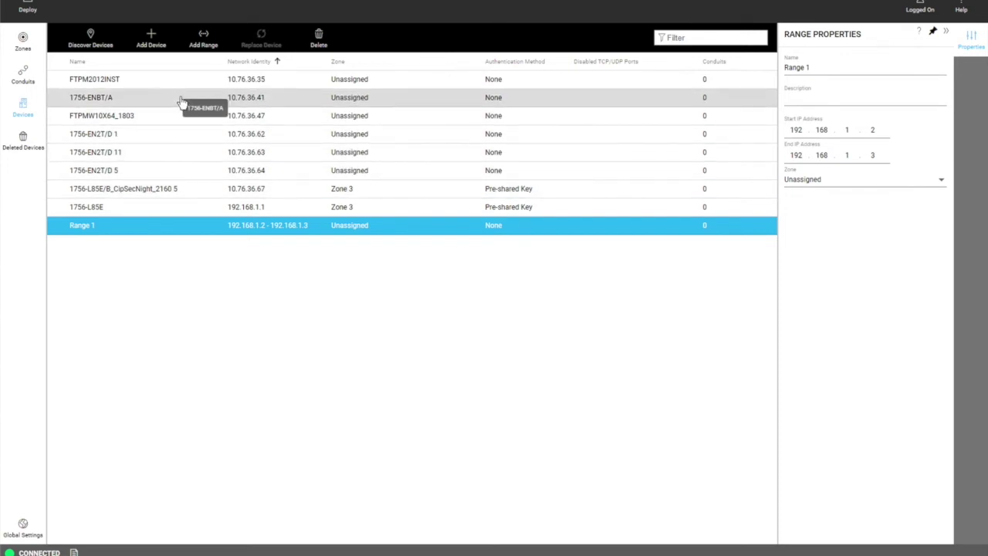
From Zone 3, add Generic Device 1 at 192.168.1.4, then go back to Devices
left_click(23, 43)
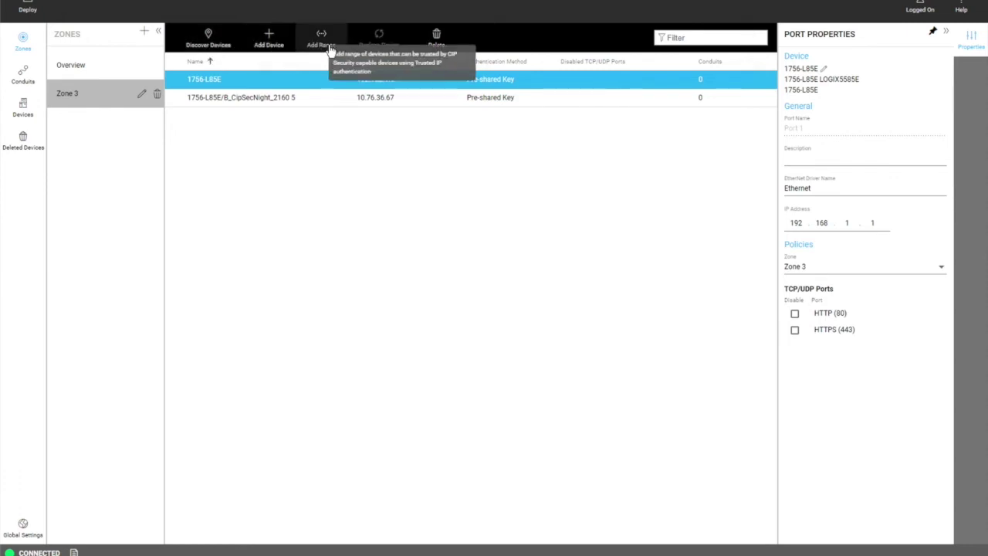
left_click(267, 44)
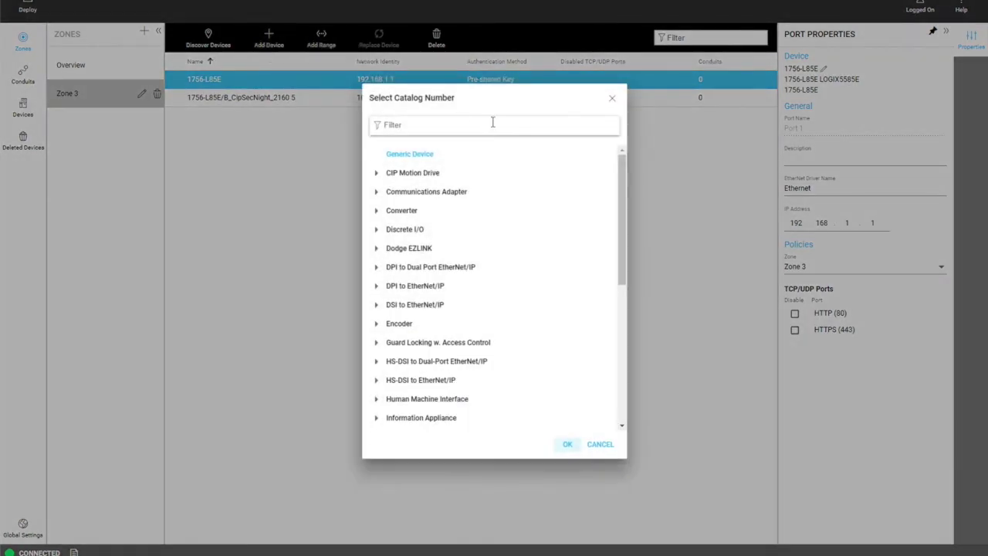
left_click(568, 446)
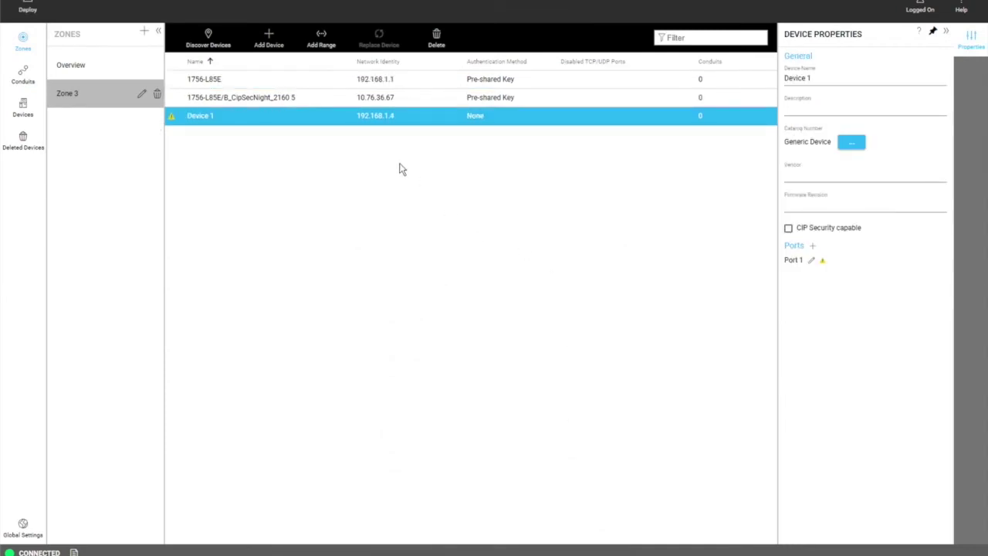
left_click(24, 110)
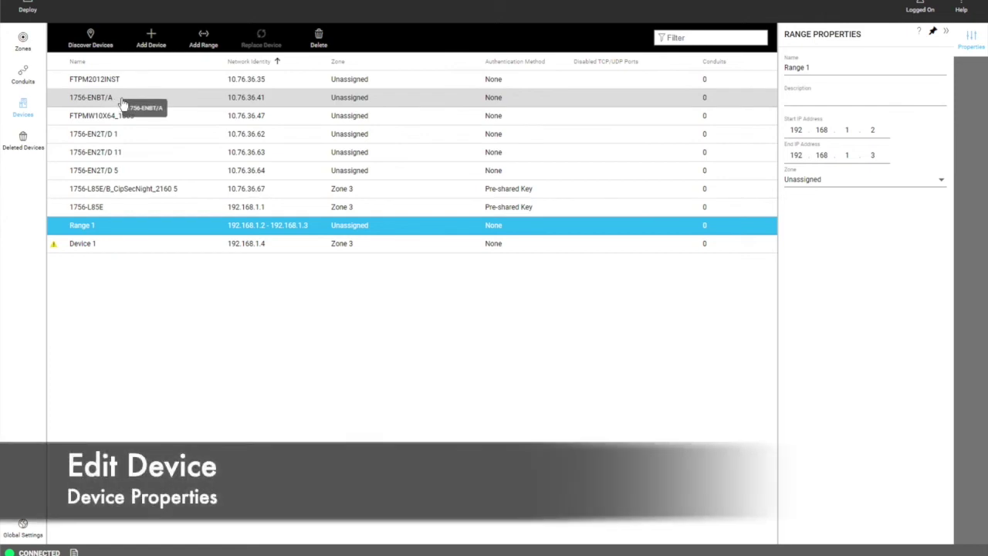
Inspect the 1756-L85E port properties and the full properties of 1756-EN2T/D 5
left_click(92, 207)
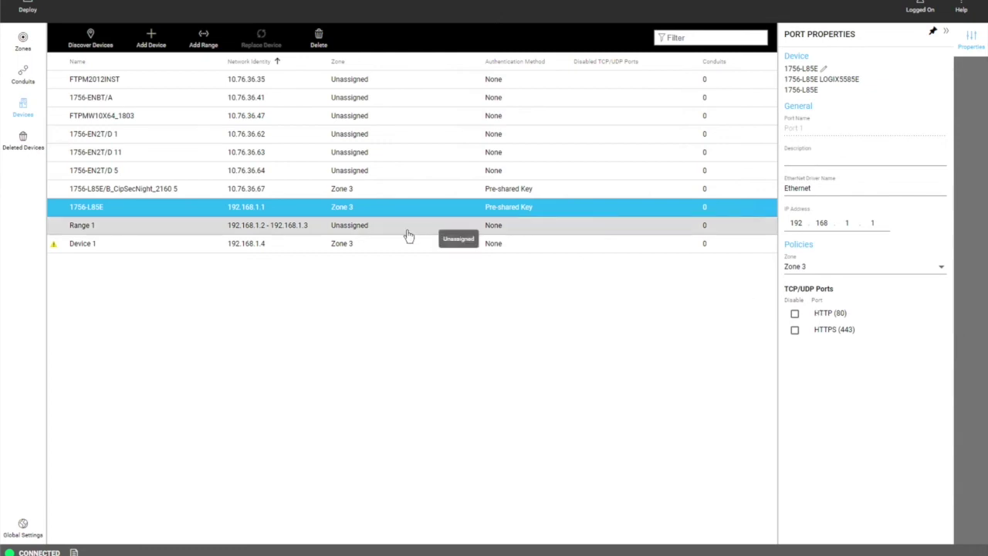
left_click(257, 170)
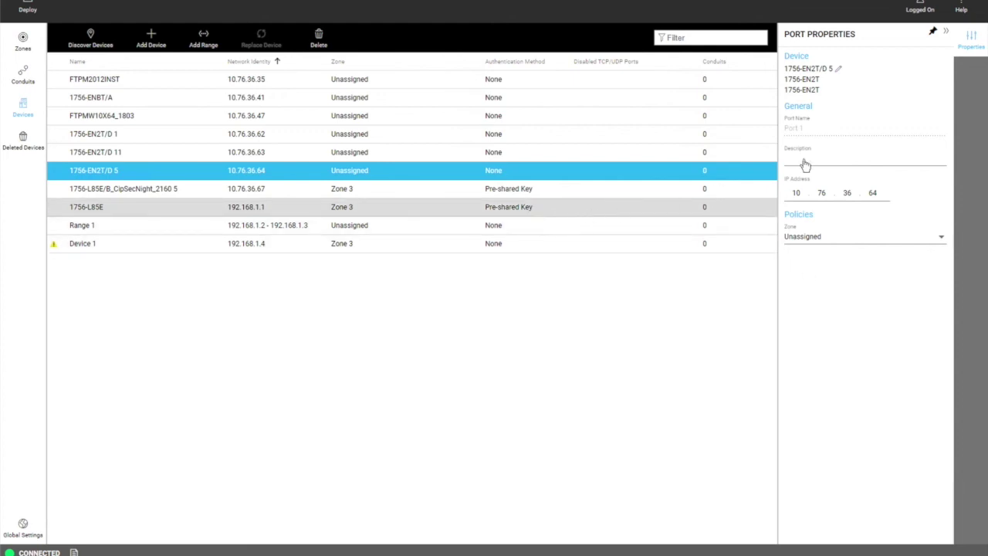
left_click(837, 71)
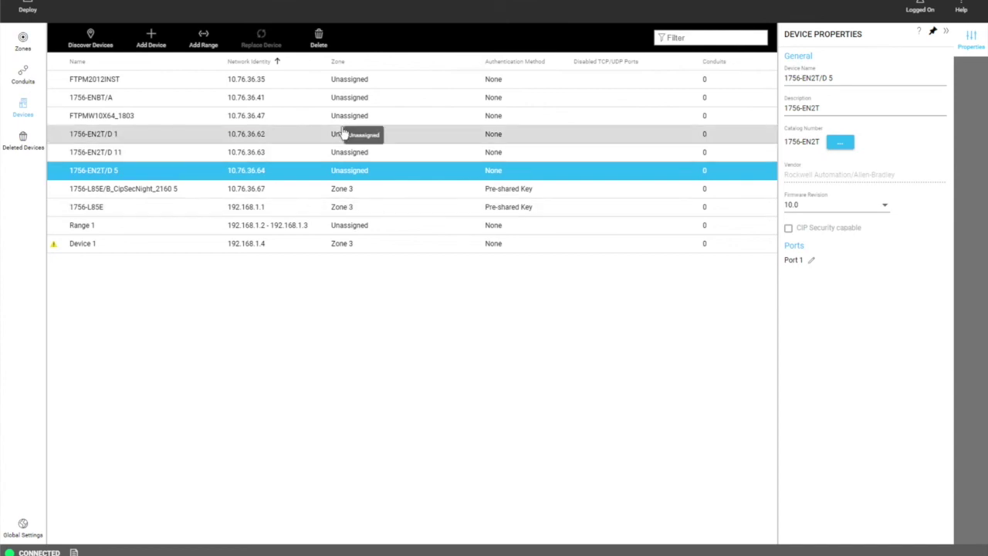
In Zone 3, open the CipSecNight controller's properties and remove the trailing 5 from its name
left_click(26, 45)
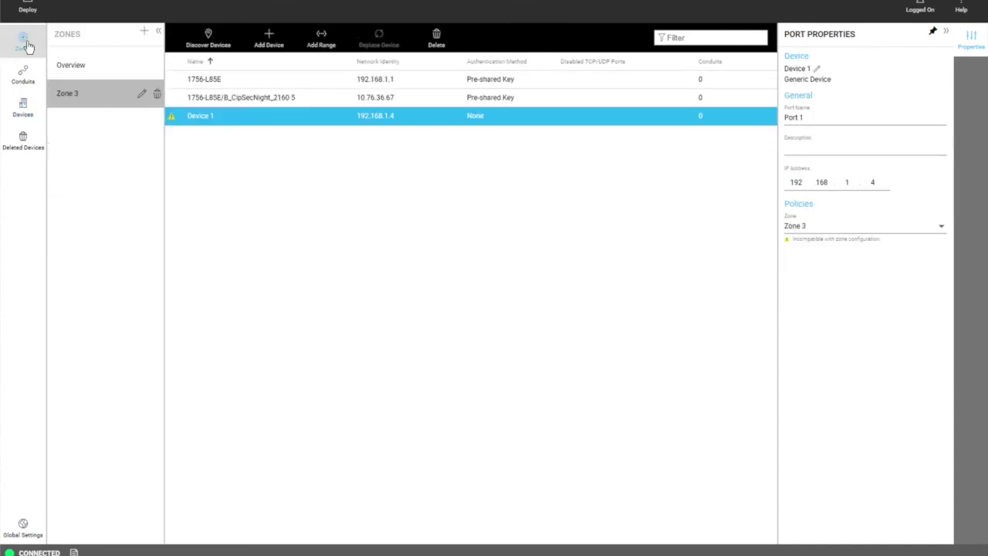
left_click(270, 99)
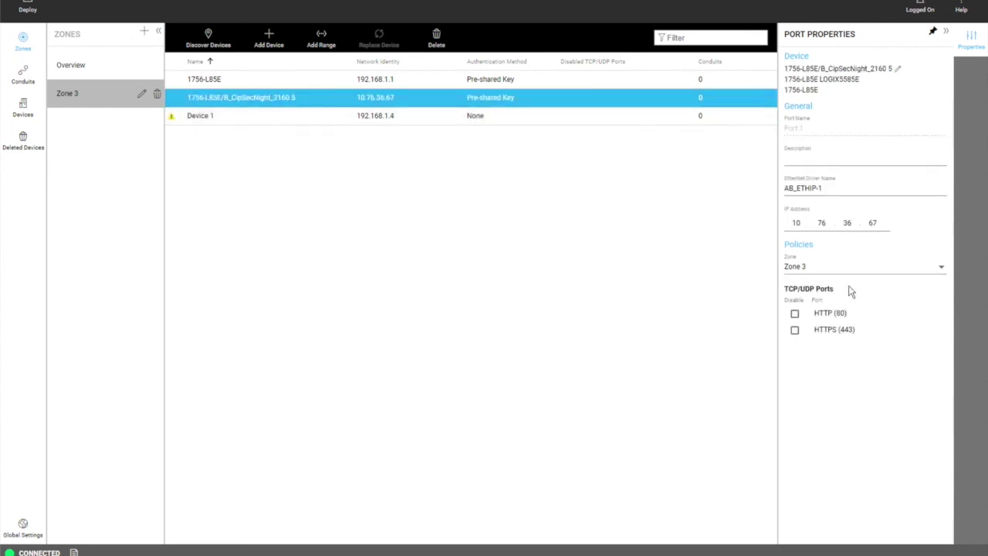
left_click(898, 70)
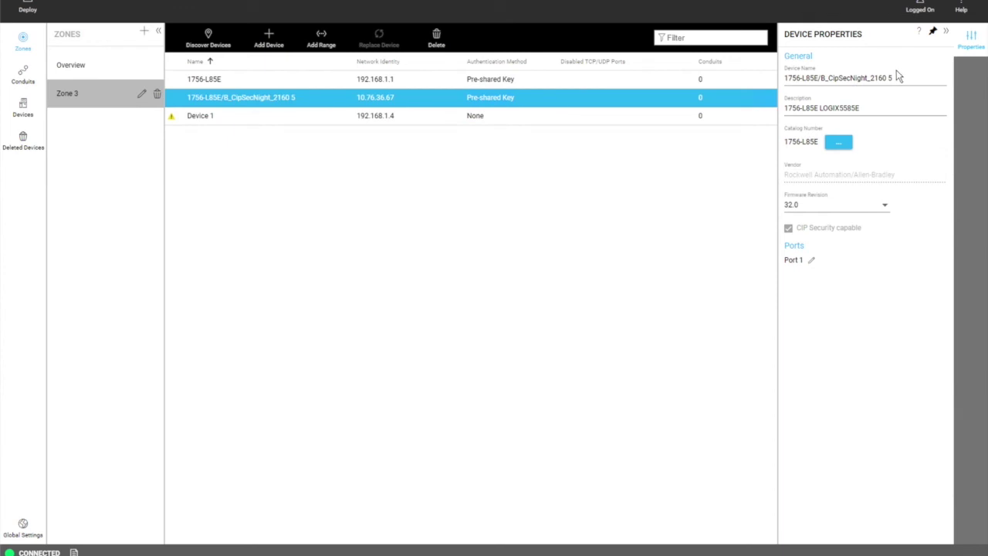
key("BackSpace")
key("BackSpace")
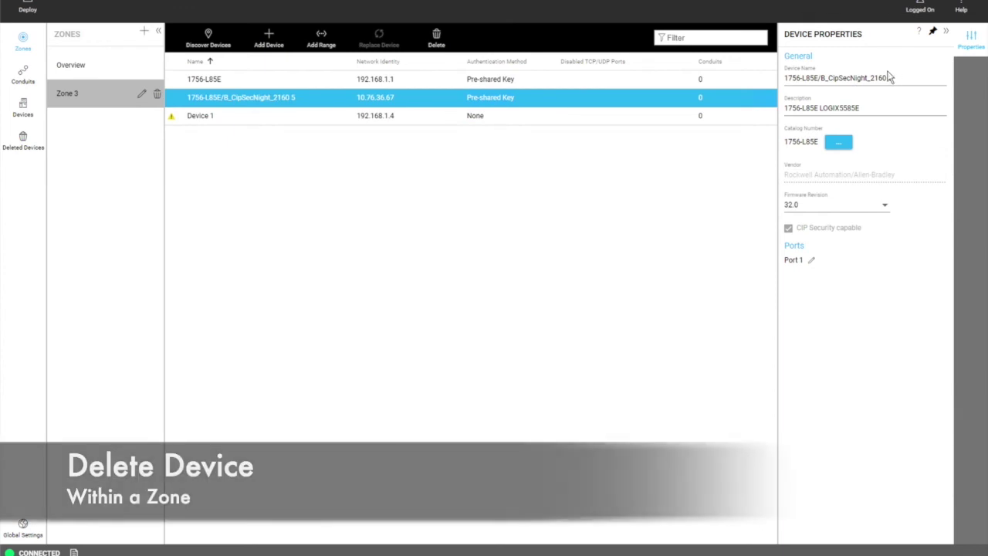
Restore the name's trailing 5 and delete the CipSecNight controller from Zone 3
type("5")
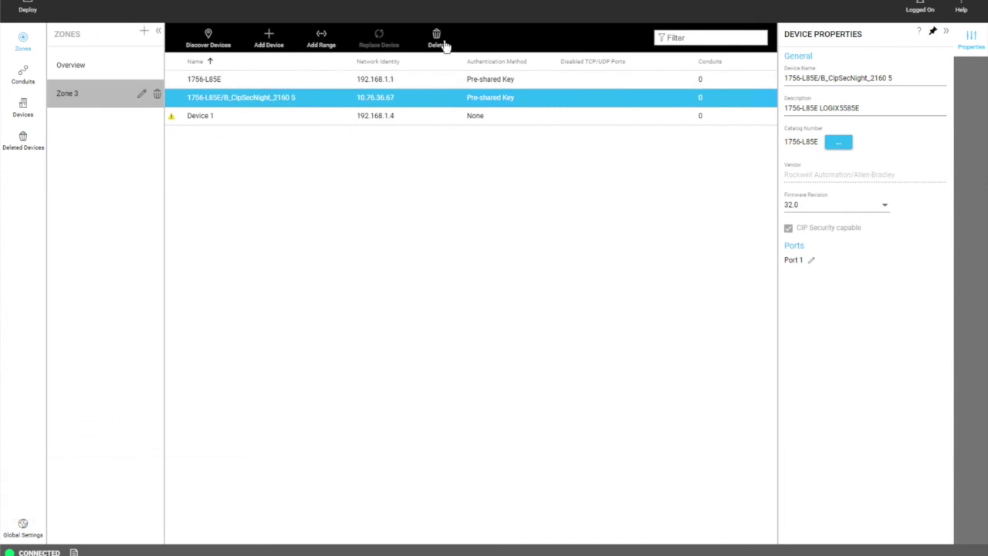
left_click(436, 39)
left_click(530, 293)
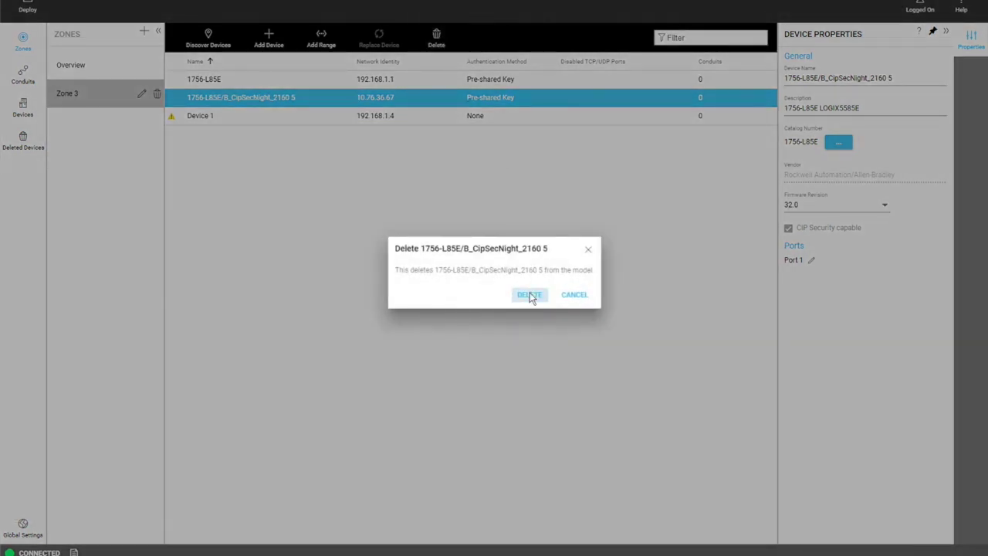
Delete 1756-EN2T/D 5 from the device table
left_click(22, 108)
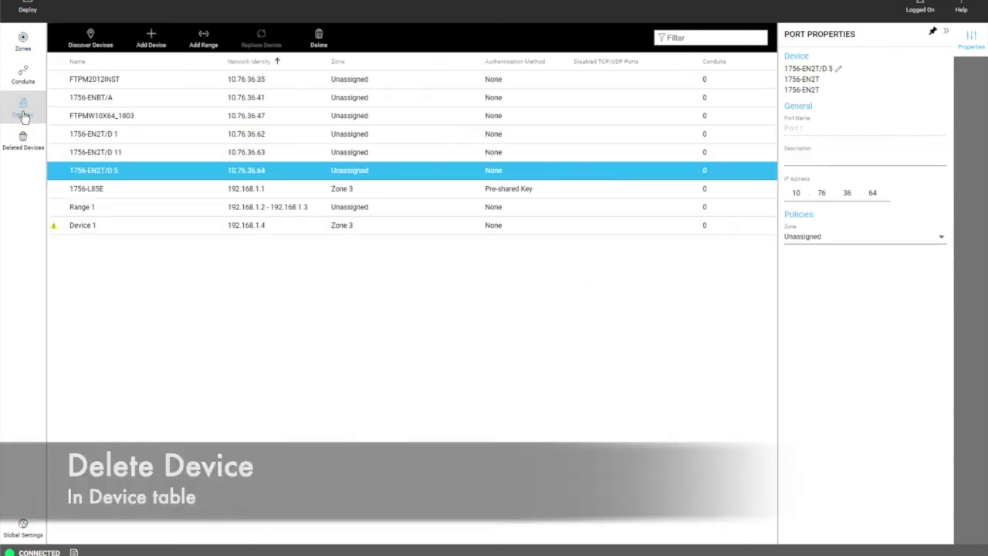
left_click(319, 37)
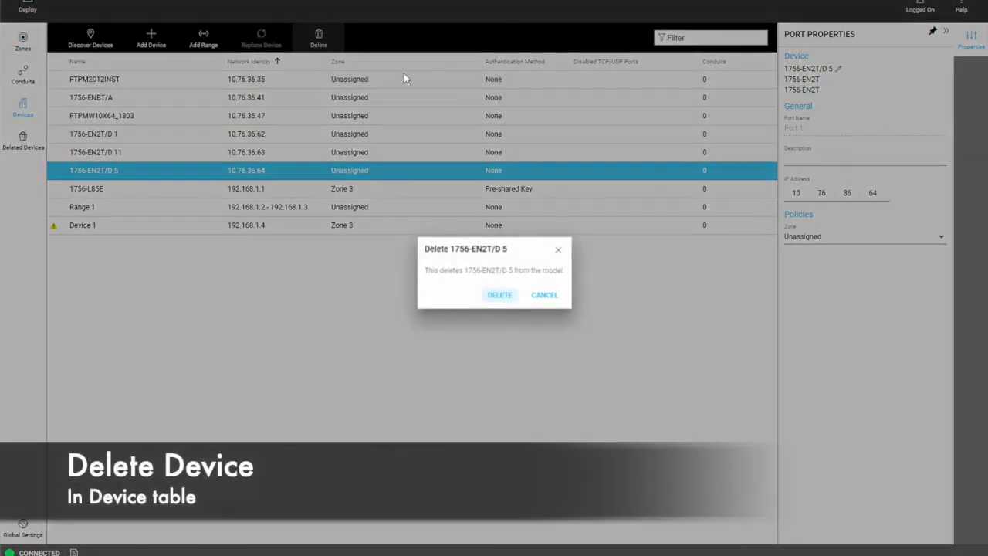
left_click(500, 296)
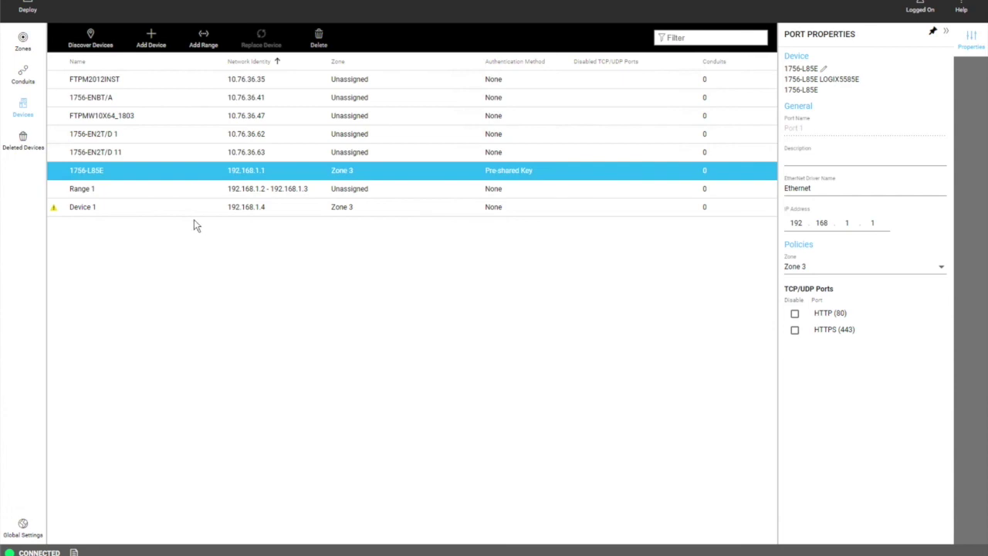
Open Deleted Devices to see the two removed 1756-L85E controllers
left_click(22, 144)
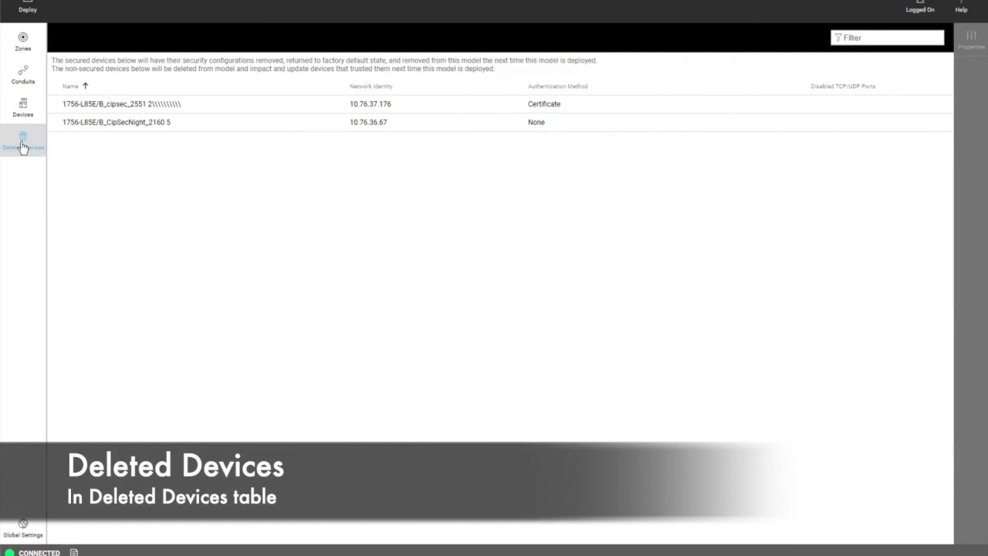